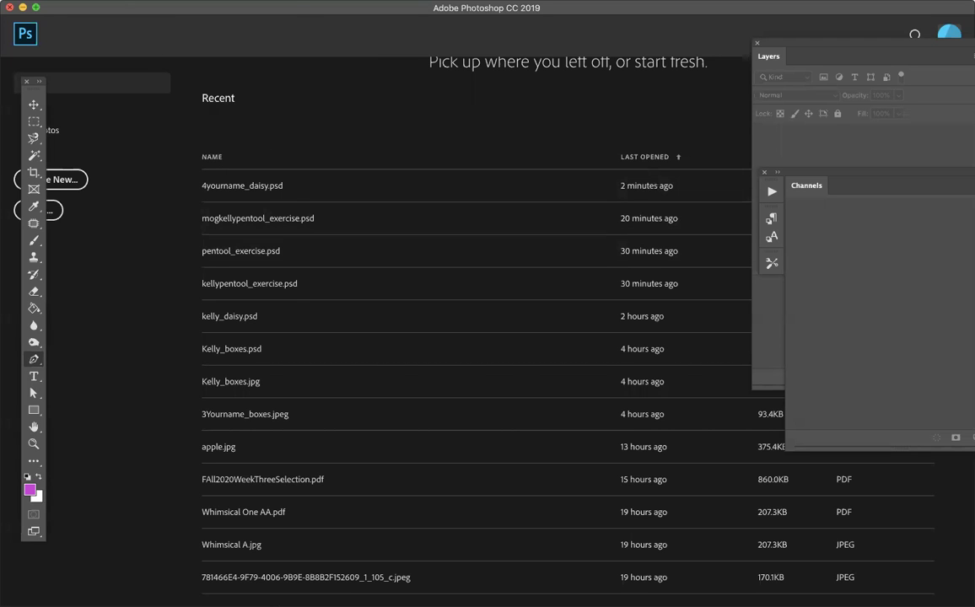
Step: Bring up File > Open and select 4yourname_daisy.psd in the Photoshop 107 Week Two folder
{"action": "left_click", "coordinate": [105, 2]}
{"action": "left_click", "coordinate": [107, 13]}
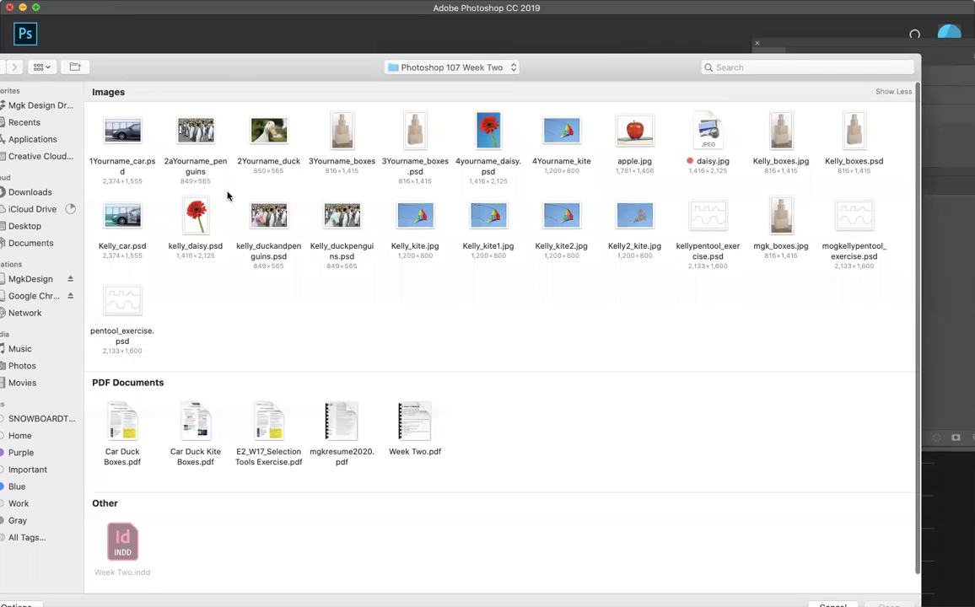
{"action": "left_click", "coordinate": [489, 127]}
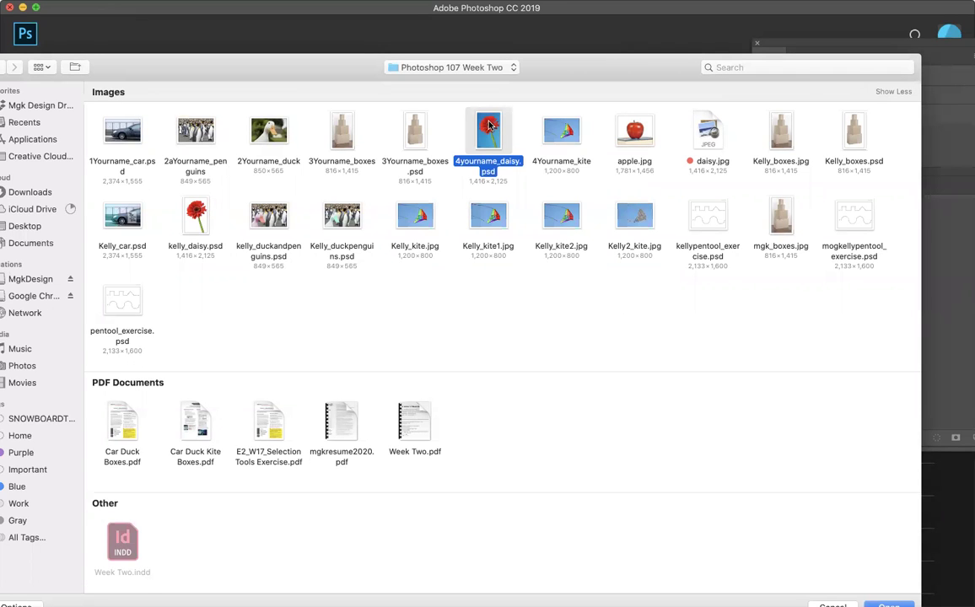
Step: Open 4yourname_daisy.psd and save a copy as mkelly_daisy.psd in Desktop — iCloud
{"action": "double_click", "coordinate": [489, 127]}
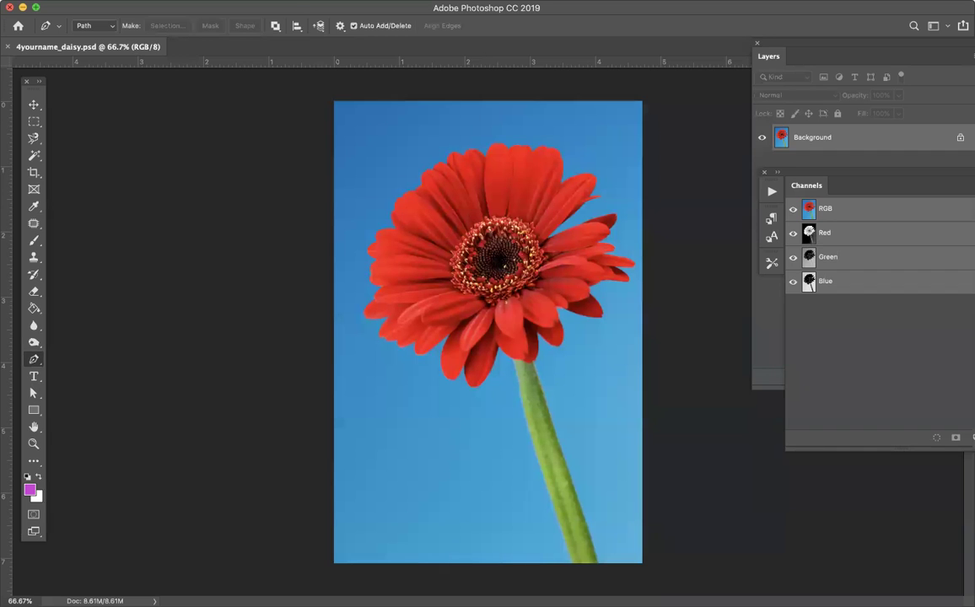
{"action": "left_click", "coordinate": [128, 117]}
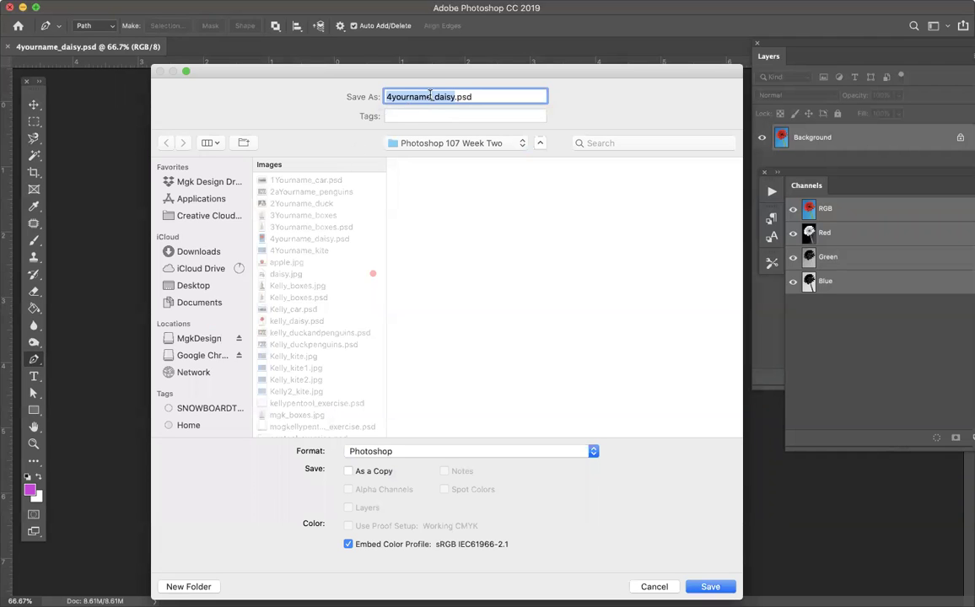
{"action": "left_click_drag", "start_coordinate": [431, 96], "coordinate": [388, 96]}
{"action": "type", "text": "mkelly"}
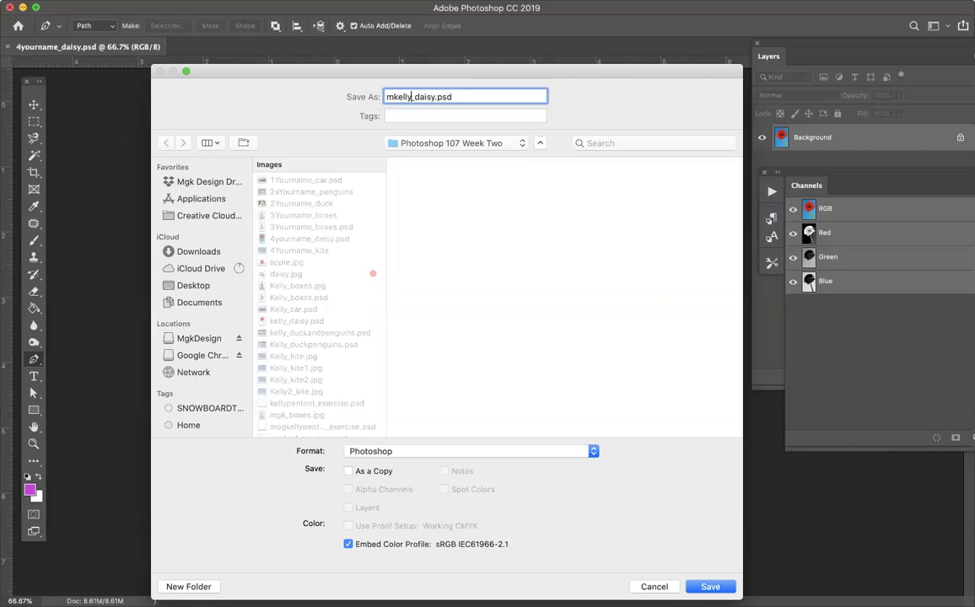
{"action": "left_click", "coordinate": [520, 145]}
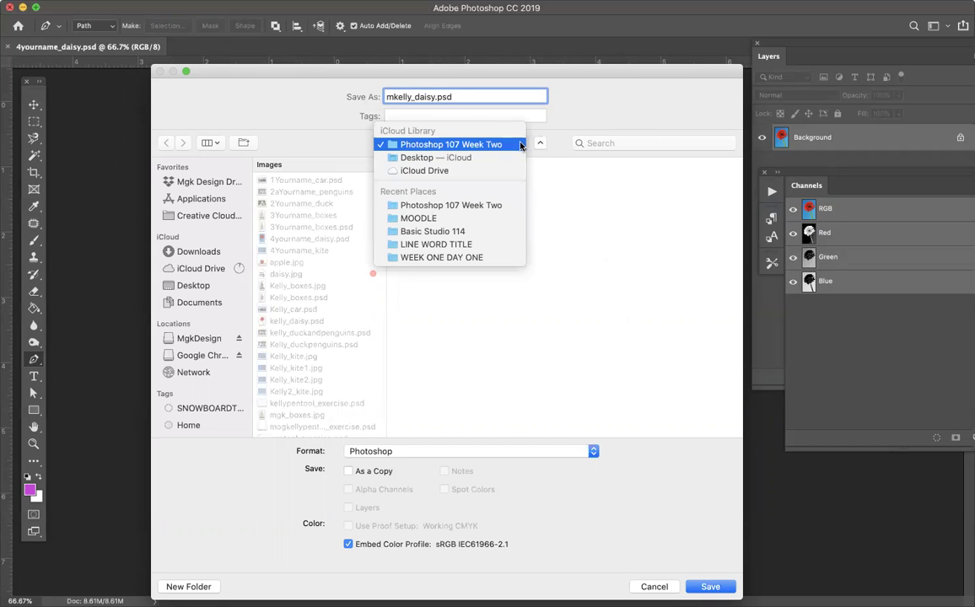
{"action": "left_click", "coordinate": [505, 158]}
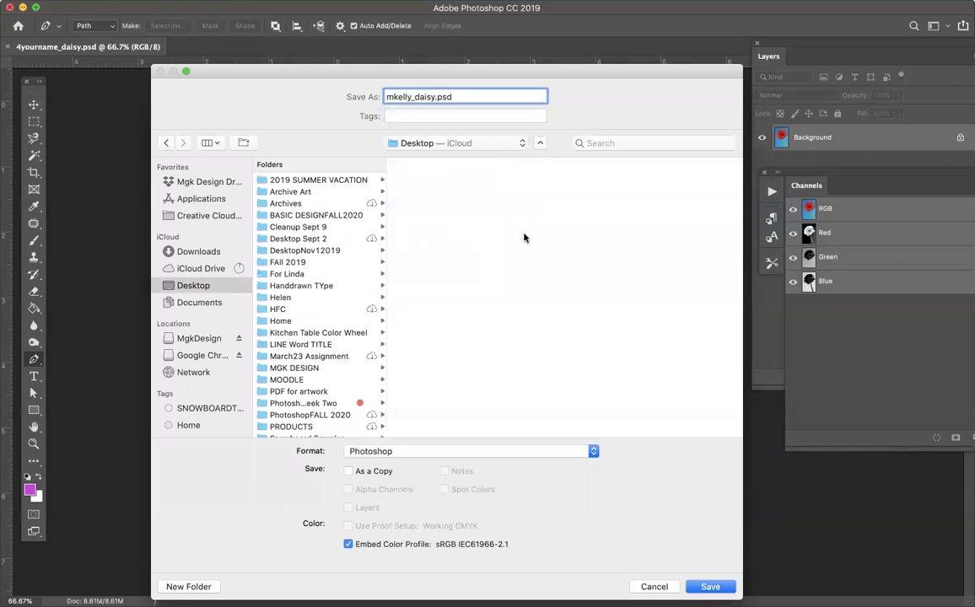
{"action": "left_click", "coordinate": [710, 587]}
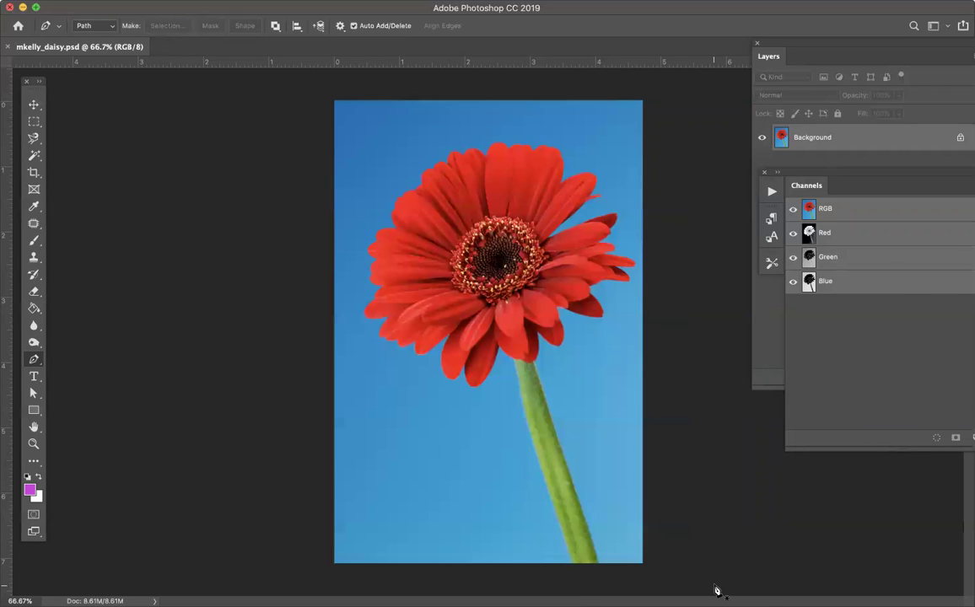
Step: Trace the red daisy's petals and stem with the Magnetic Lasso, closing at the start point
{"action": "left_click", "coordinate": [34, 138]}
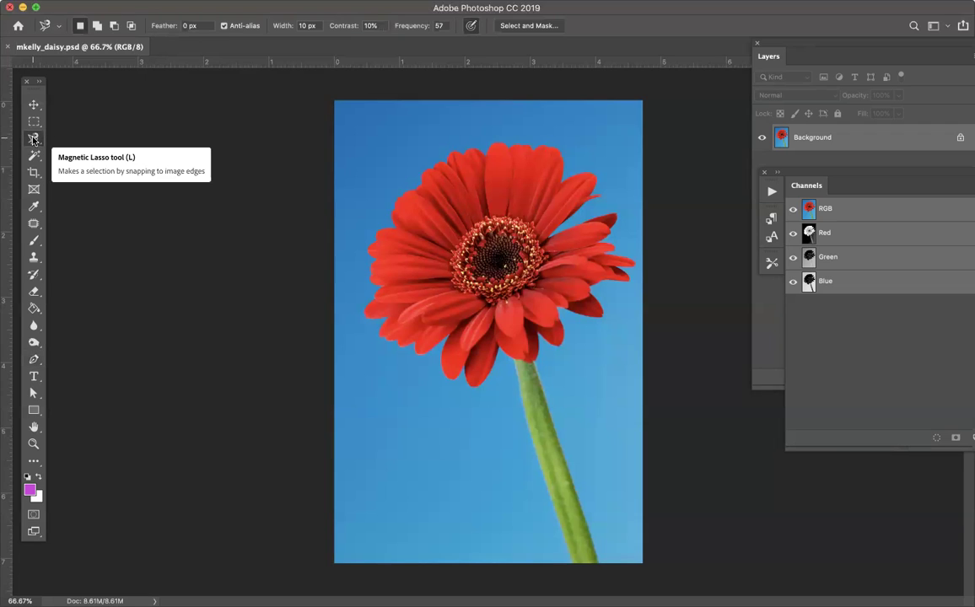
{"action": "left_click", "coordinate": [463, 152]}
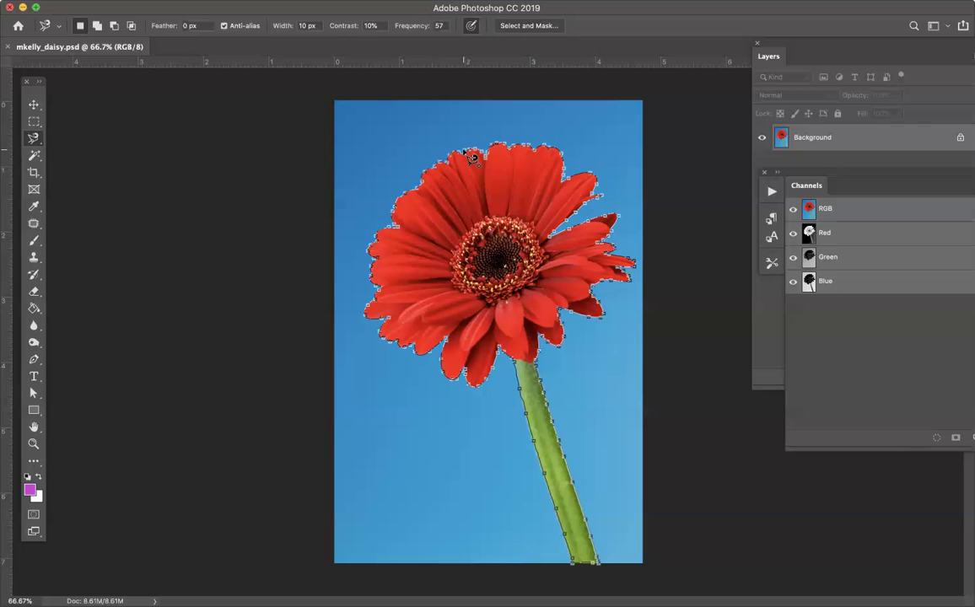
{"action": "left_click", "coordinate": [473, 158]}
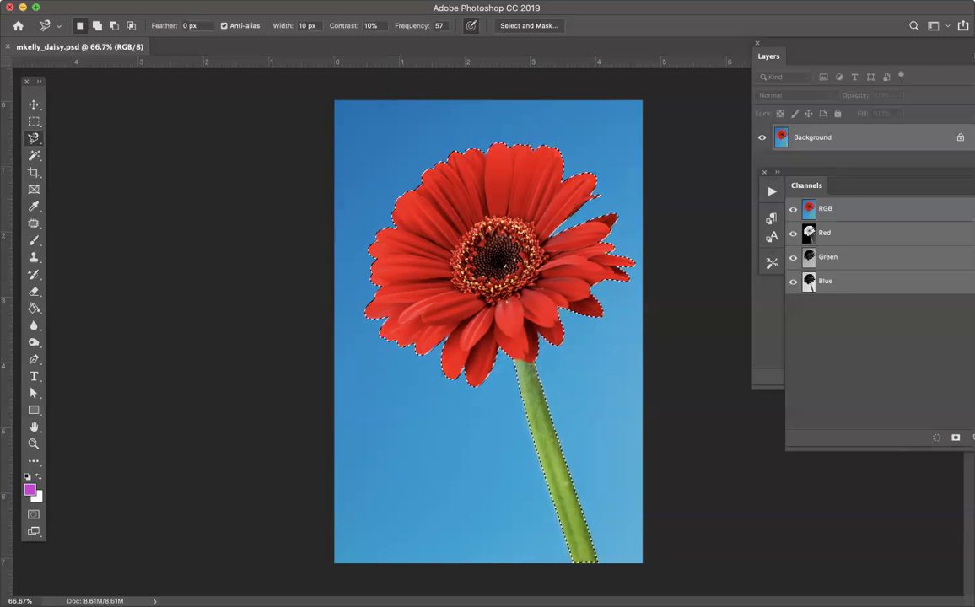
Step: Save the flower selection as a new alpha channel named daisy1
{"action": "left_click", "coordinate": [299, 275]}
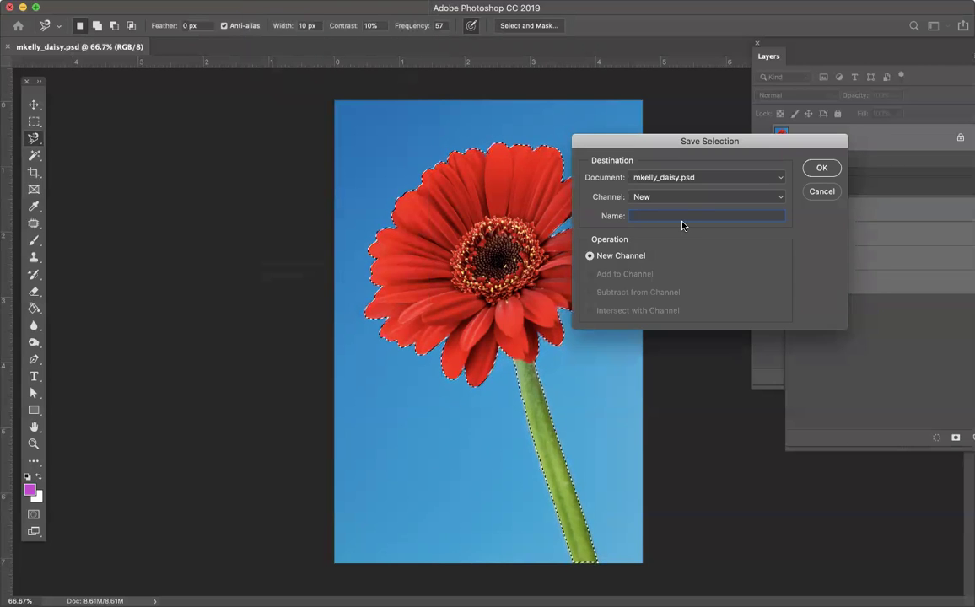
{"action": "type", "text": "da"}
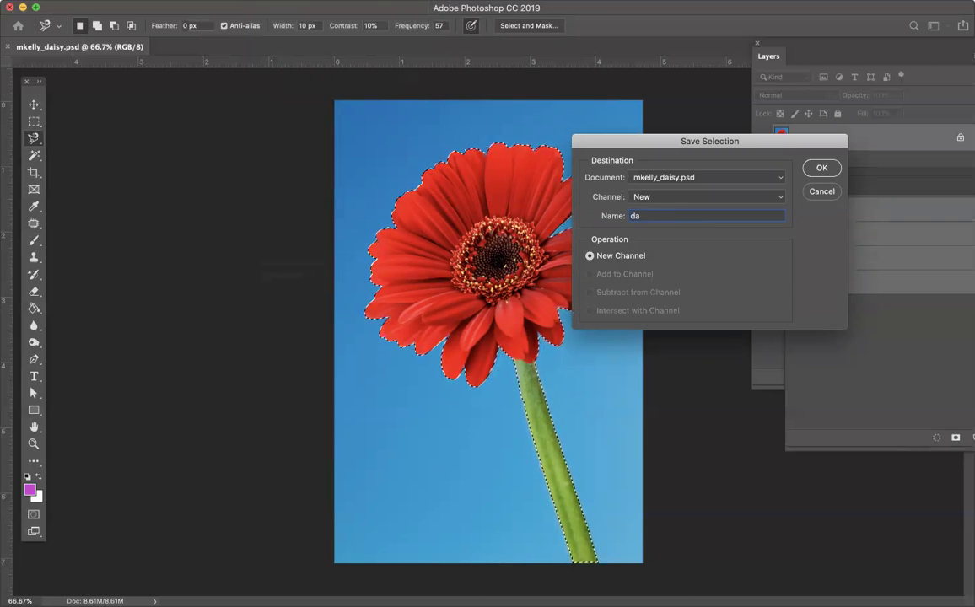
{"action": "type", "text": "isy"}
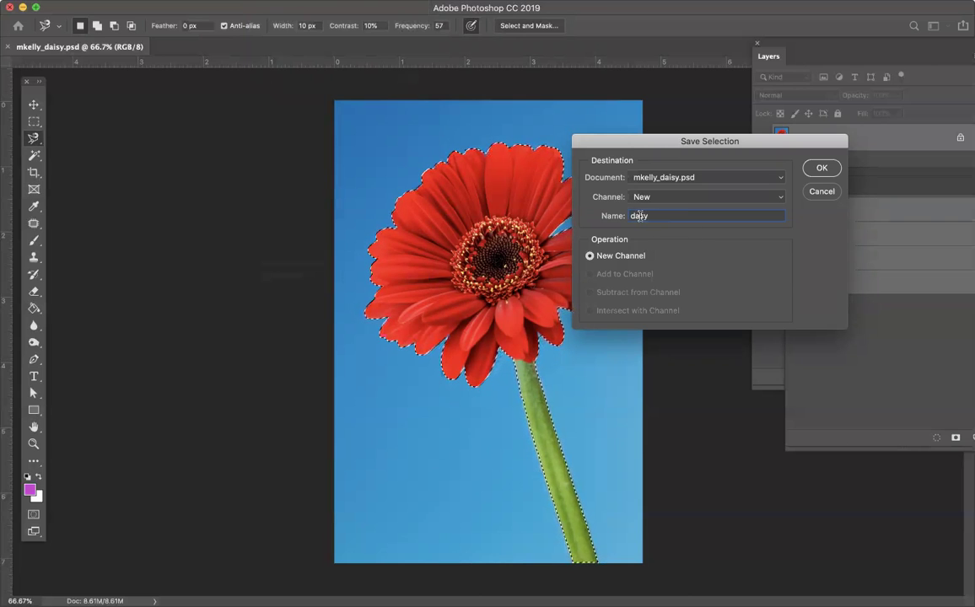
{"action": "double_click", "coordinate": [640, 216]}
{"action": "key", "text": "BackSpace"}
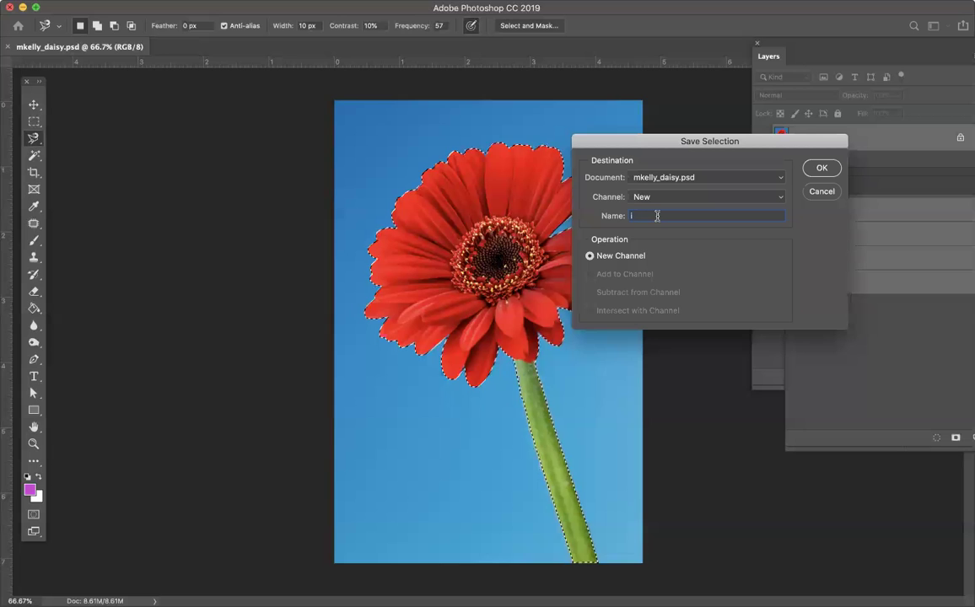
{"action": "type", "text": "da"}
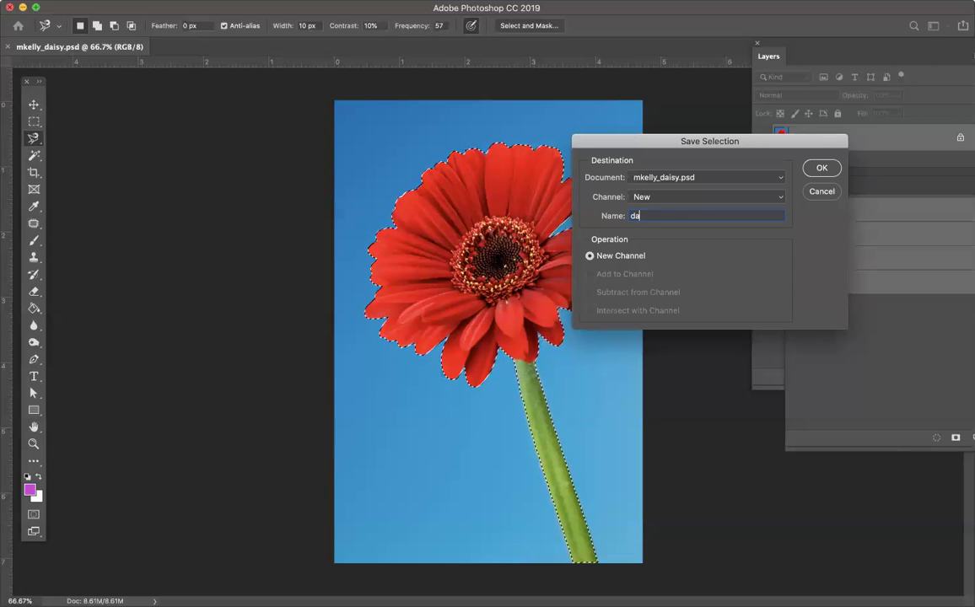
{"action": "type", "text": "isy1"}
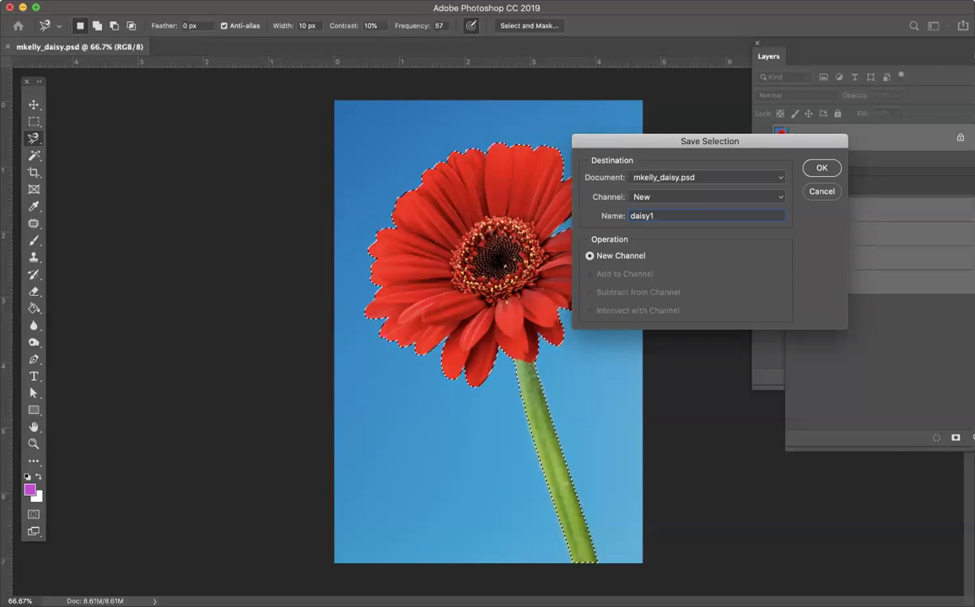
{"action": "left_click", "coordinate": [822, 170]}
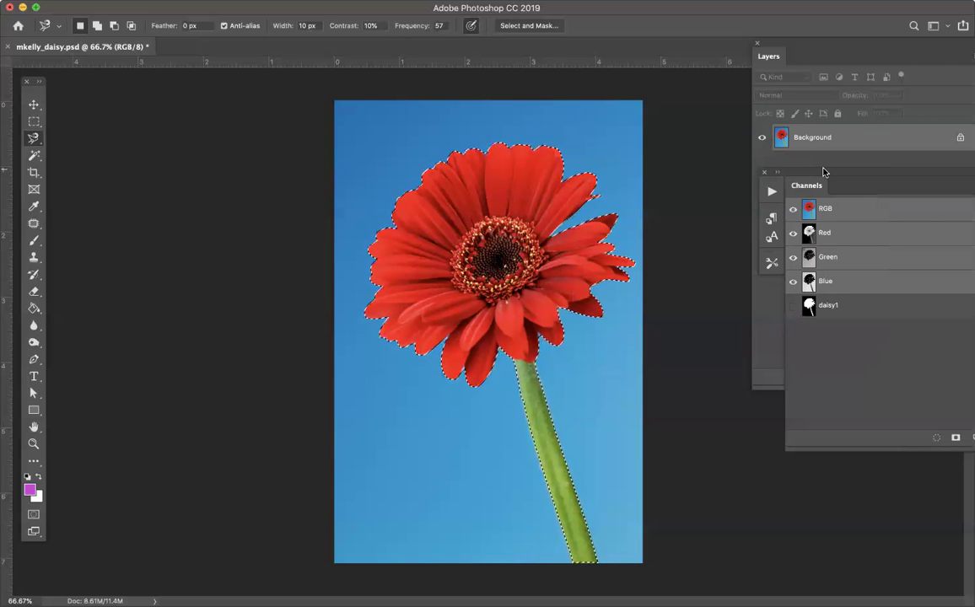
{"action": "left_click_drag", "start_coordinate": [818, 172], "coordinate": [711, 150]}
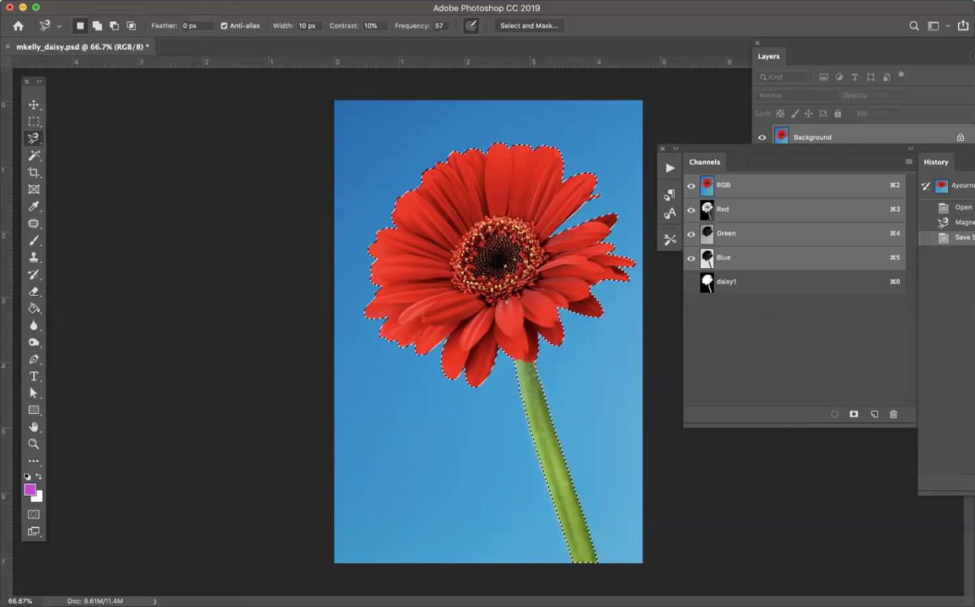
Step: Invert the selection so the blue background is selected instead of the daisy
{"action": "left_click", "coordinate": [268, 0]}
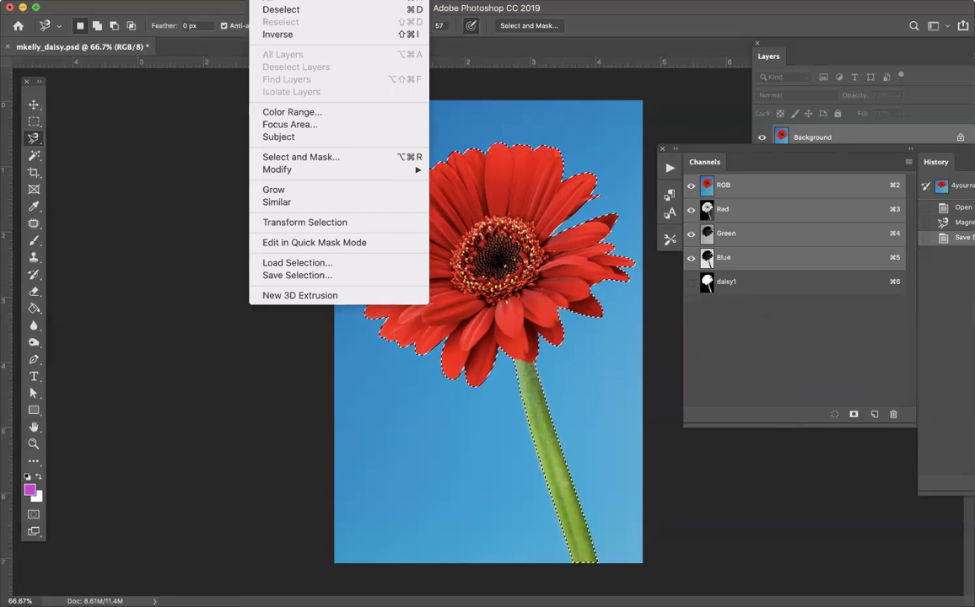
{"action": "left_click", "coordinate": [278, 35]}
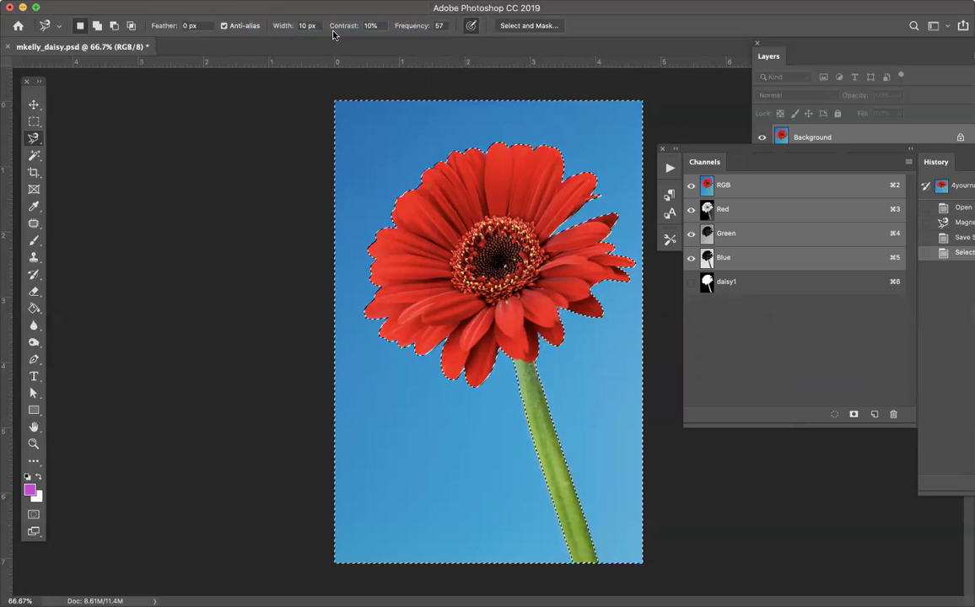
{"action": "left_click_drag", "start_coordinate": [843, 150], "coordinate": [906, 79]}
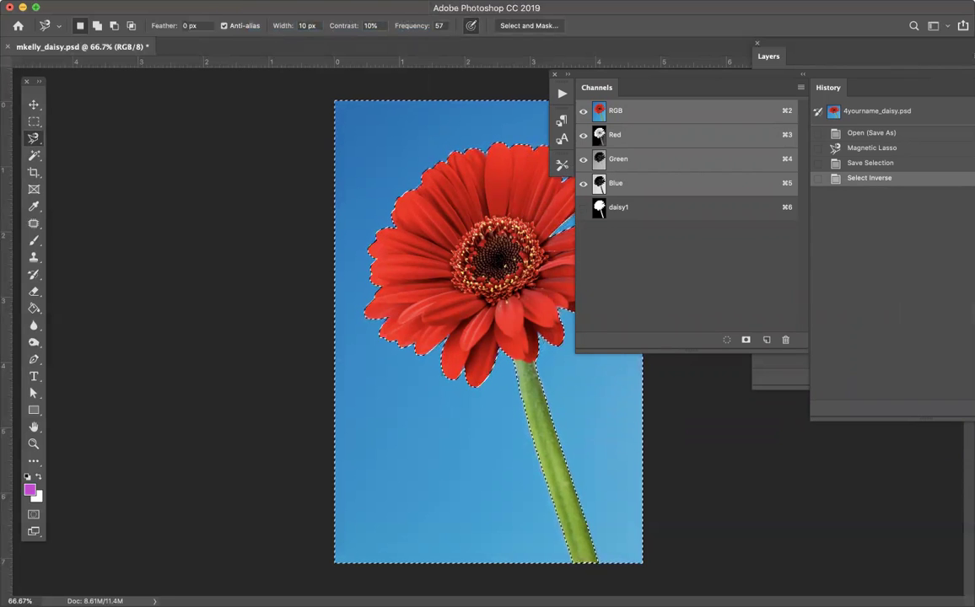
Step: Save the inverted background selection as a second alpha channel named daisy2
{"action": "left_click", "coordinate": [270, 0]}
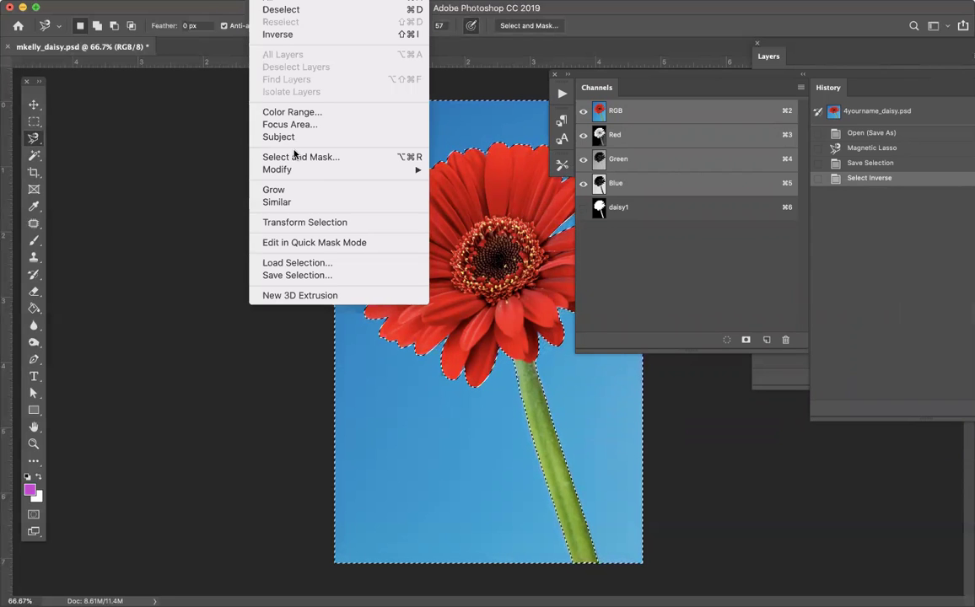
{"action": "left_click", "coordinate": [308, 275]}
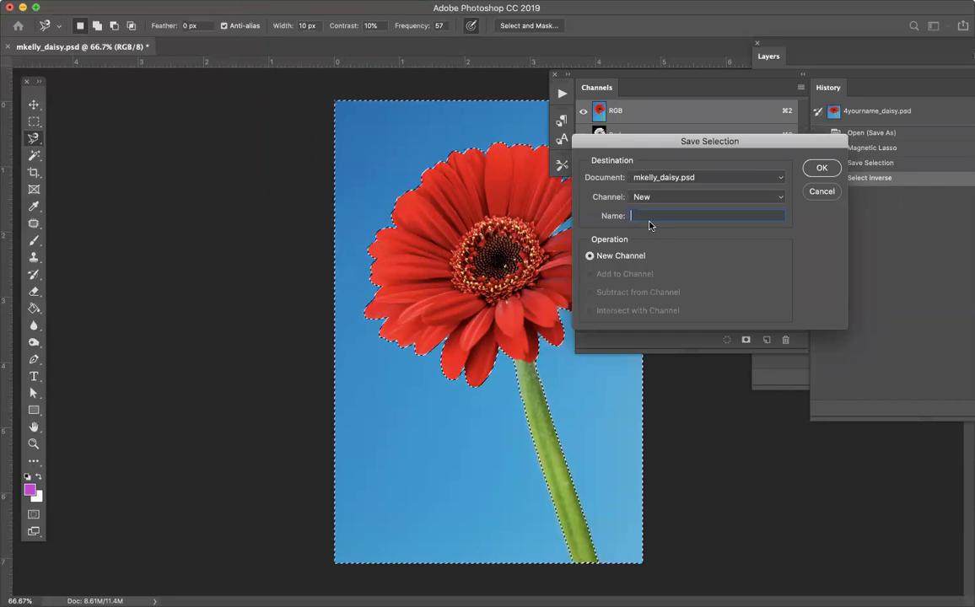
{"action": "type", "text": "daisy2"}
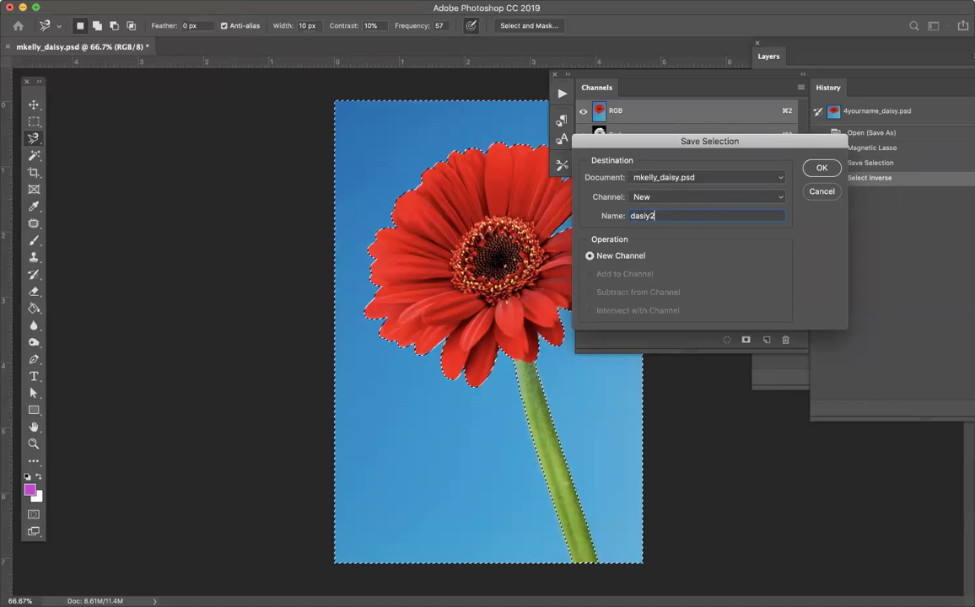
{"action": "left_click", "coordinate": [822, 167]}
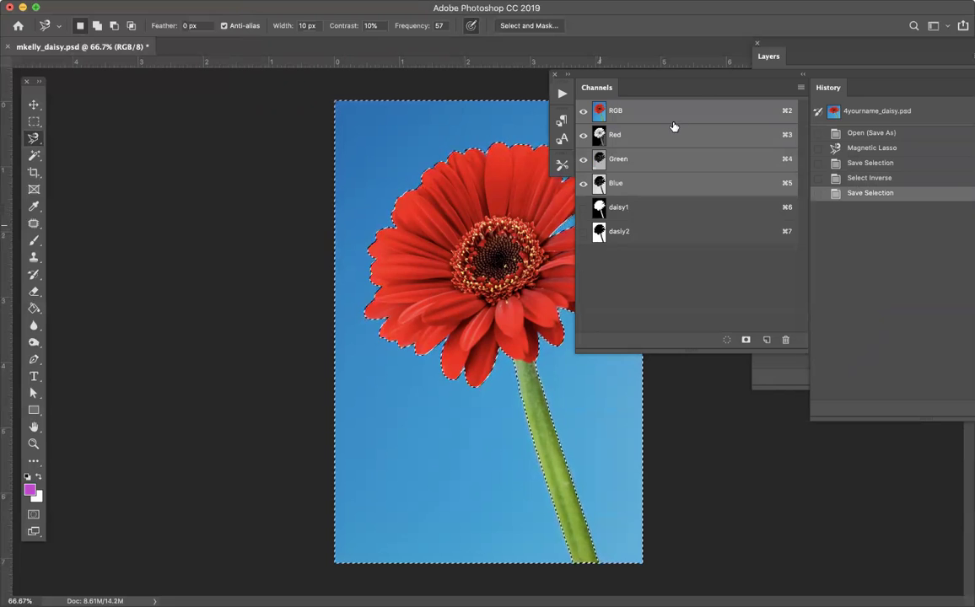
Step: Deselect, then save mkelly_daisy.psd in Photoshop format with alpha channels, replacing the existing file
{"action": "left_click_drag", "start_coordinate": [681, 79], "coordinate": [768, 64]}
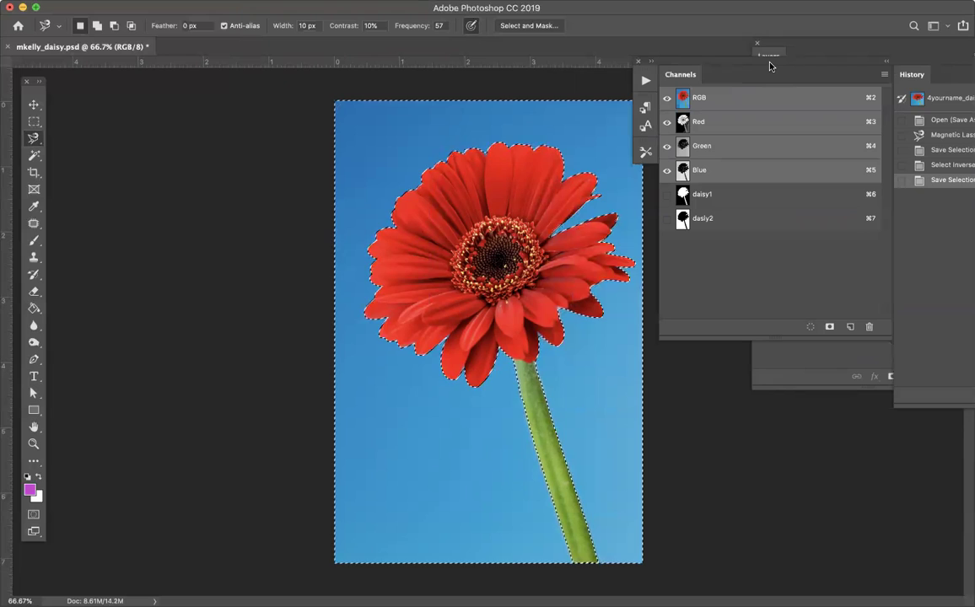
{"action": "key", "text": "super+d"}
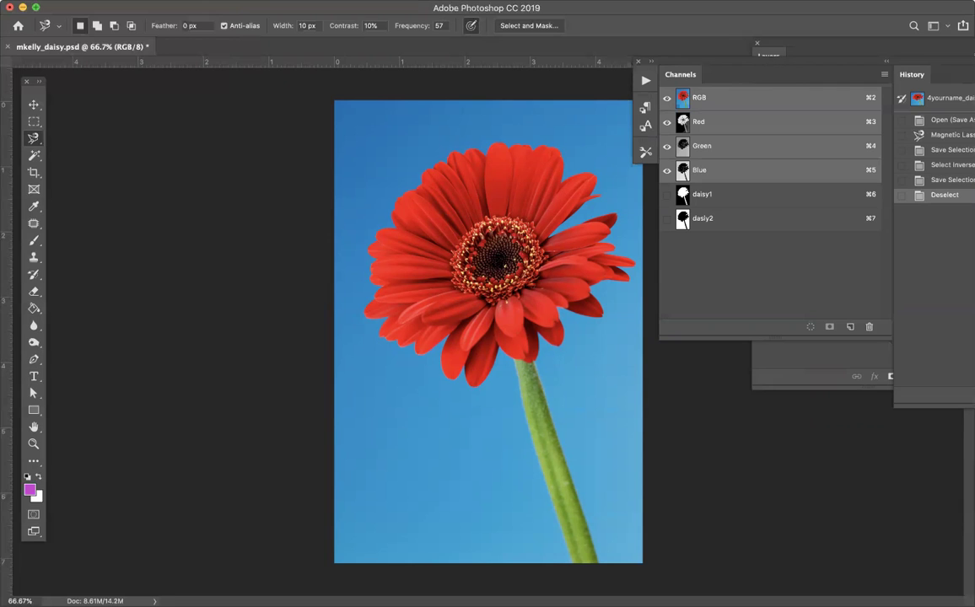
{"action": "left_click", "coordinate": [103, 0]}
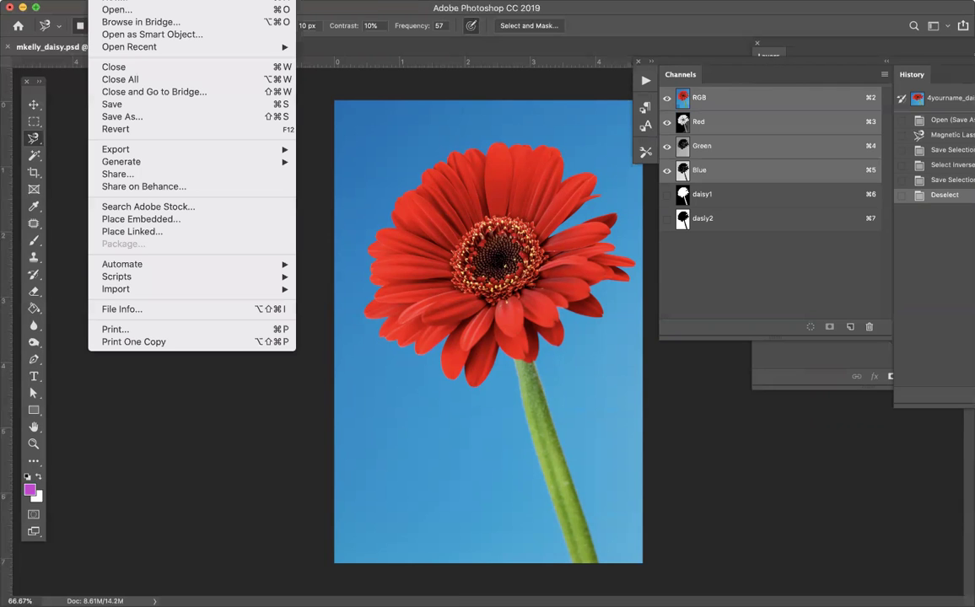
{"action": "left_click", "coordinate": [138, 117]}
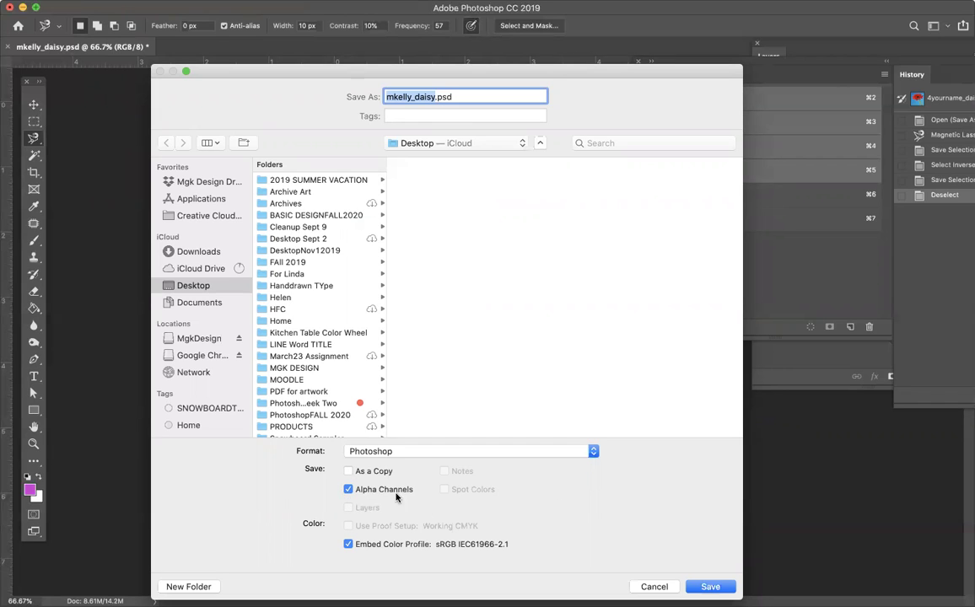
{"action": "left_click", "coordinate": [706, 588]}
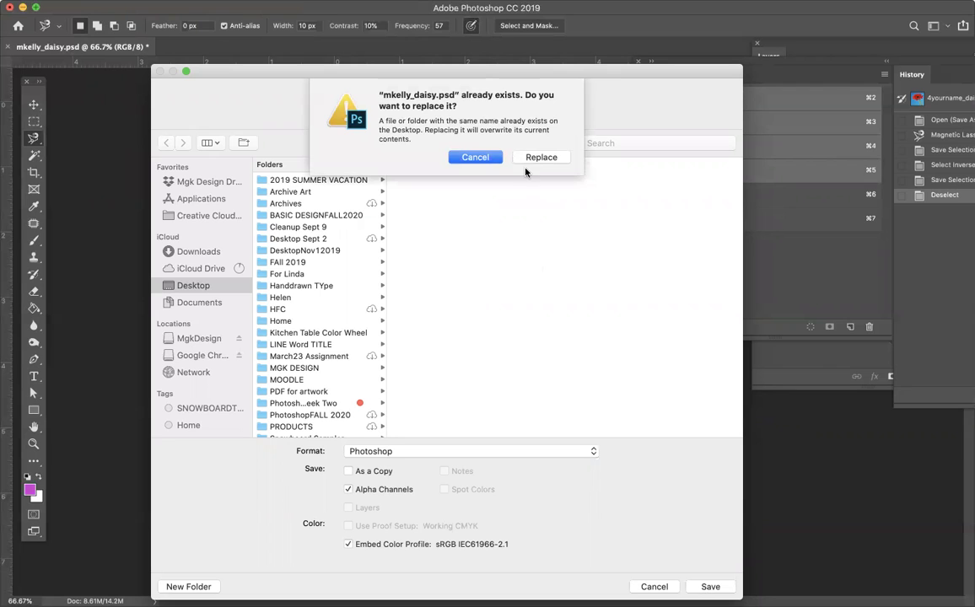
{"action": "left_click", "coordinate": [539, 157]}
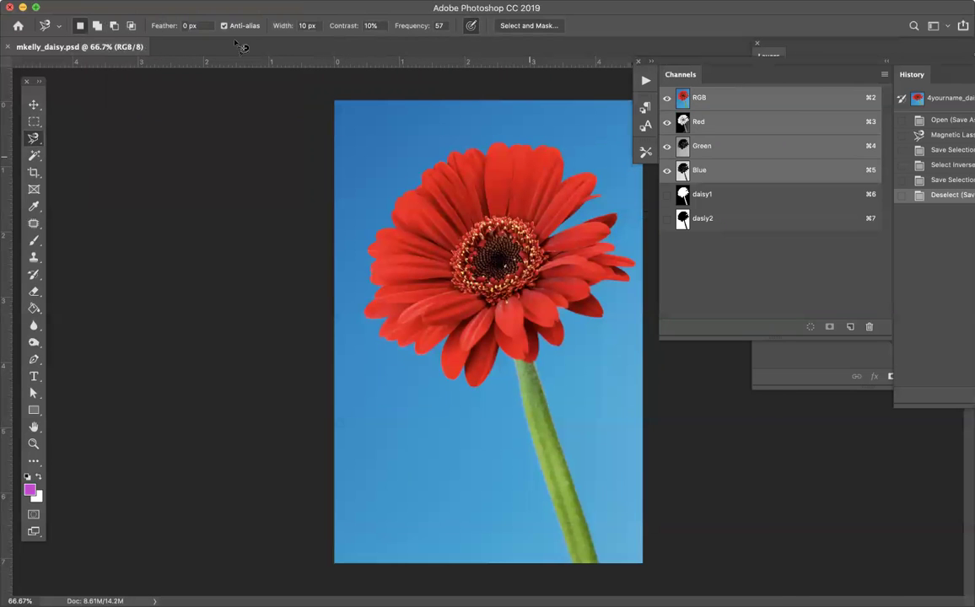